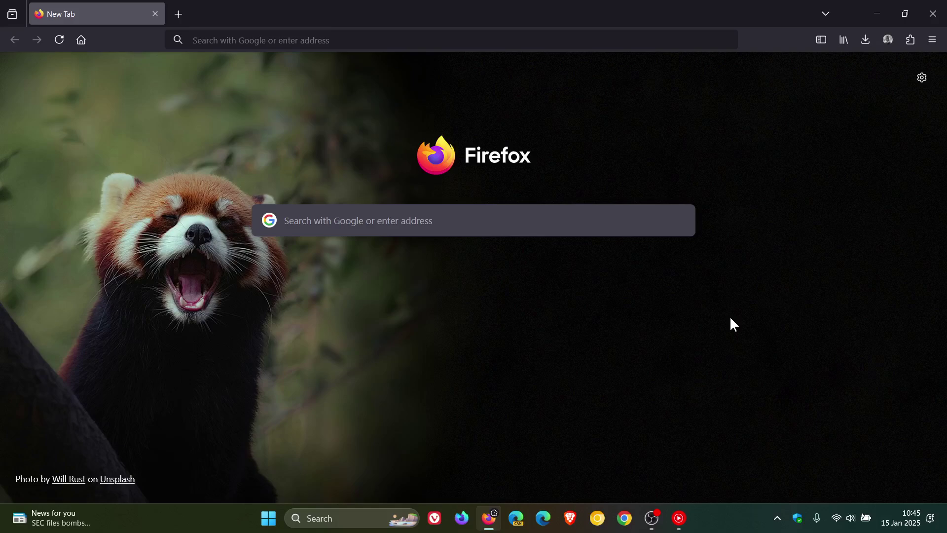
# Open Firefox's main menu and its Help submenu
pyautogui.click(932, 40)
pyautogui.click(826, 422)
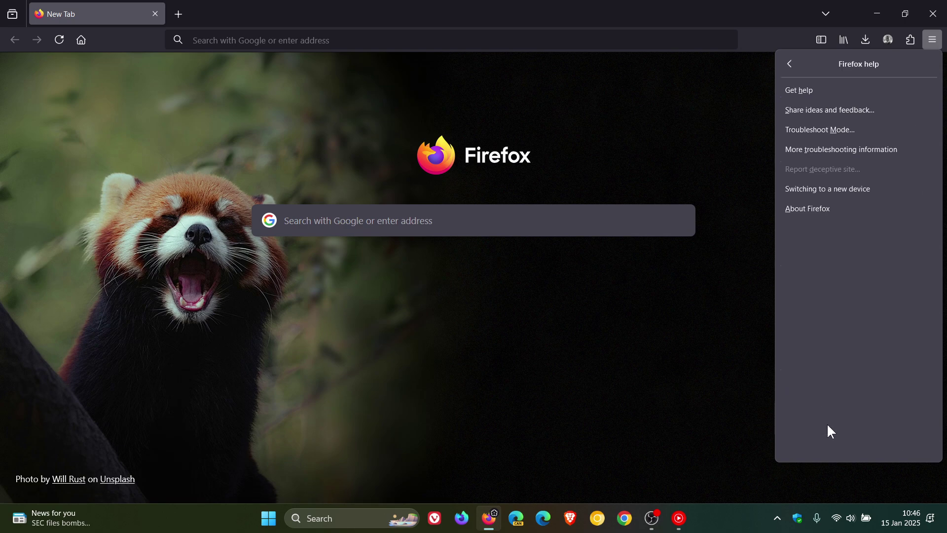
# Open About Firefox to confirm version 134.0.1 (64-bit) is up to date
pyautogui.click(839, 209)
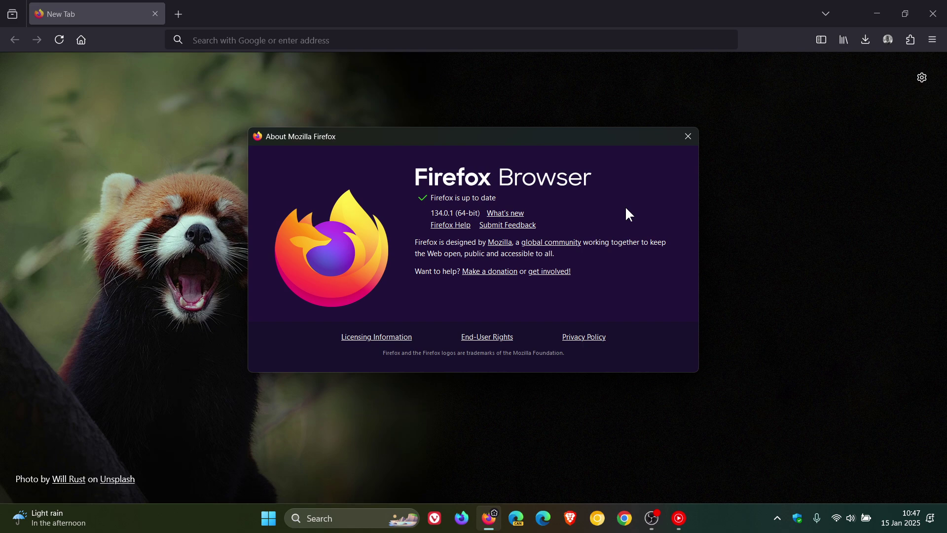
pyautogui.click(689, 138)
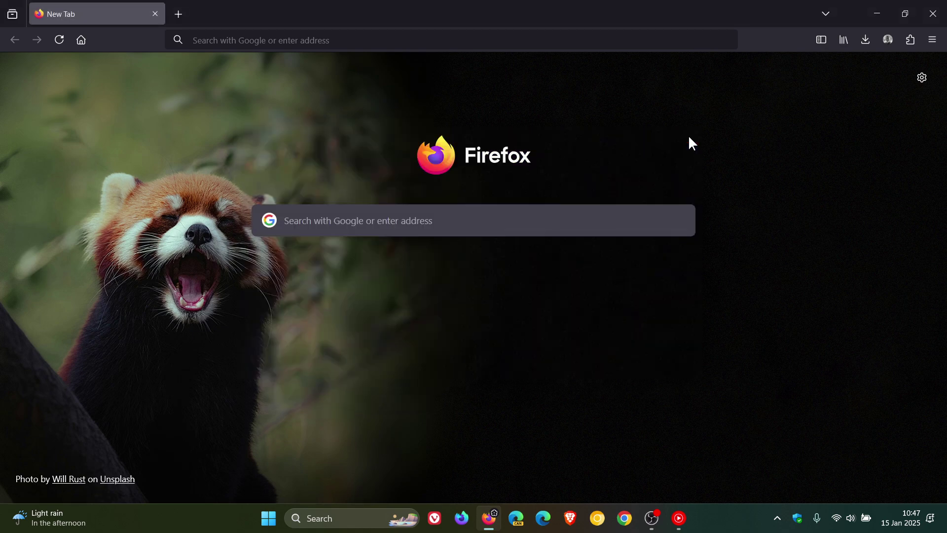